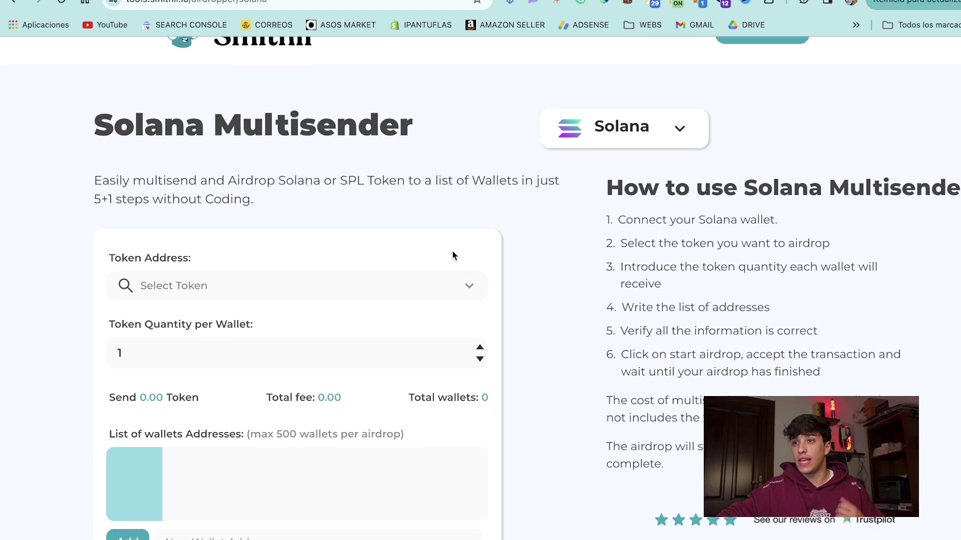
- Look over the Solana Snapshot NFT page and the Solana Multisender form, including its total fee field
click(435, 70)
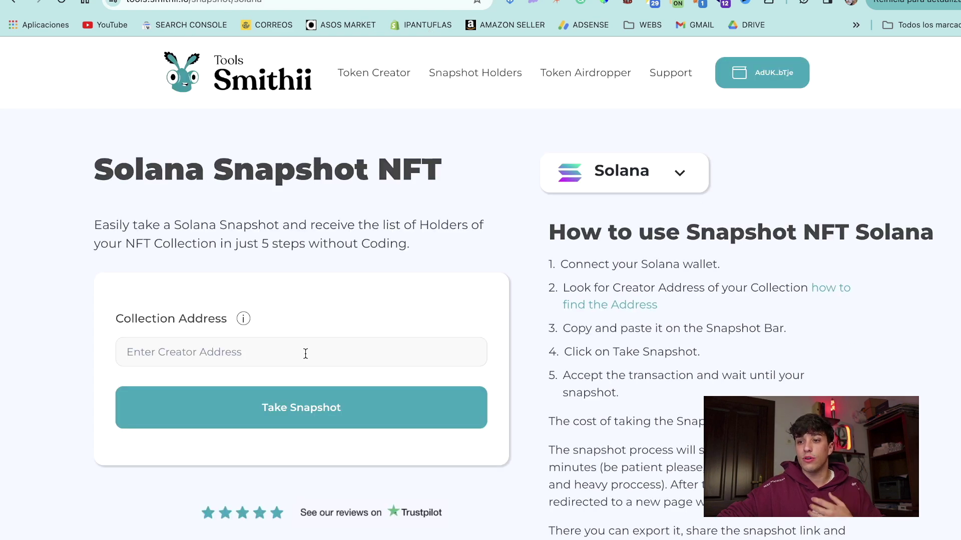
click(320, 1)
scroll(491, 329, down, 2)
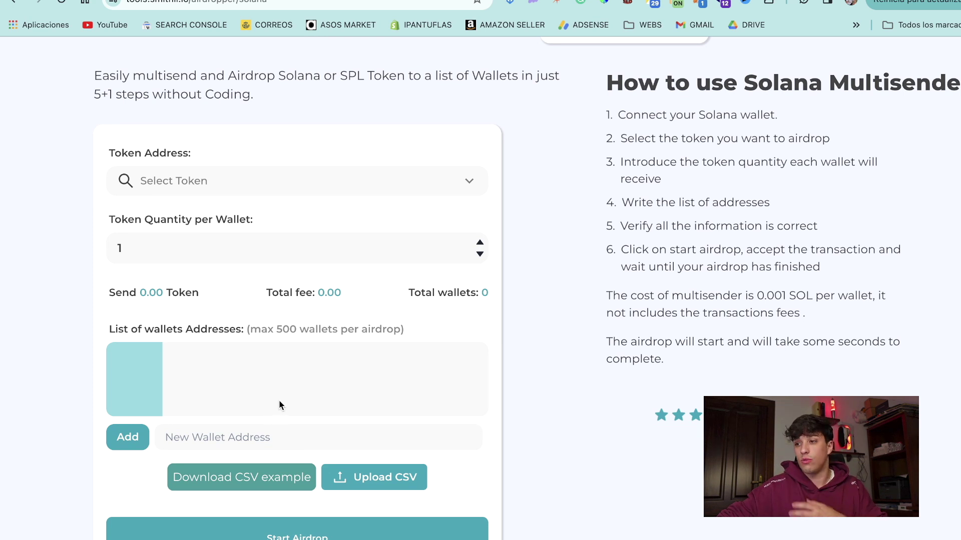
scroll(549, 363, up, 1)
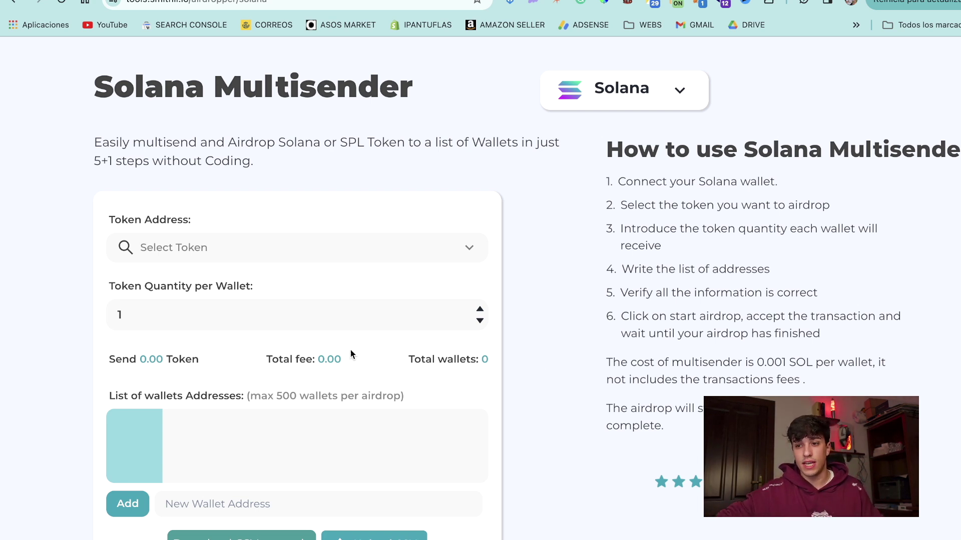
double_click(329, 359)
click(290, 361)
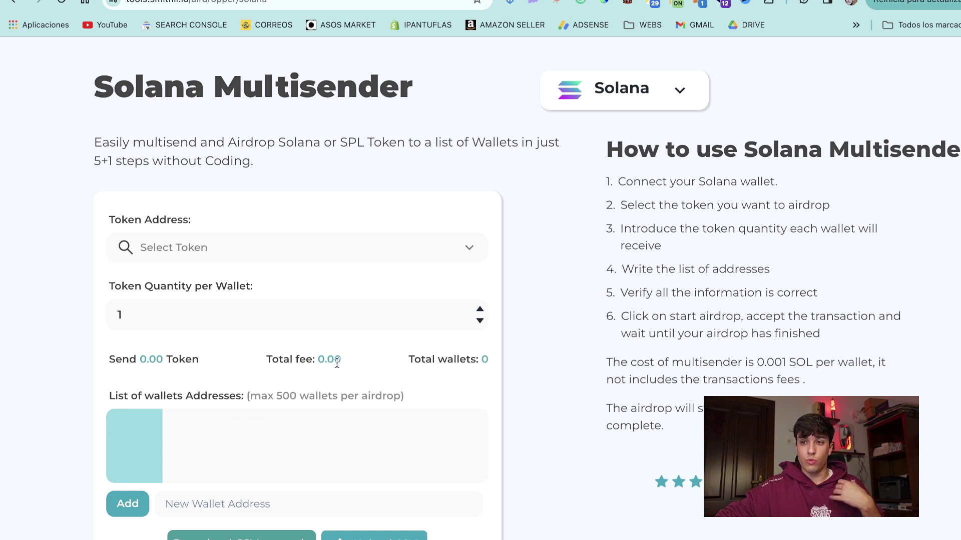
mouse_move(328, 359)
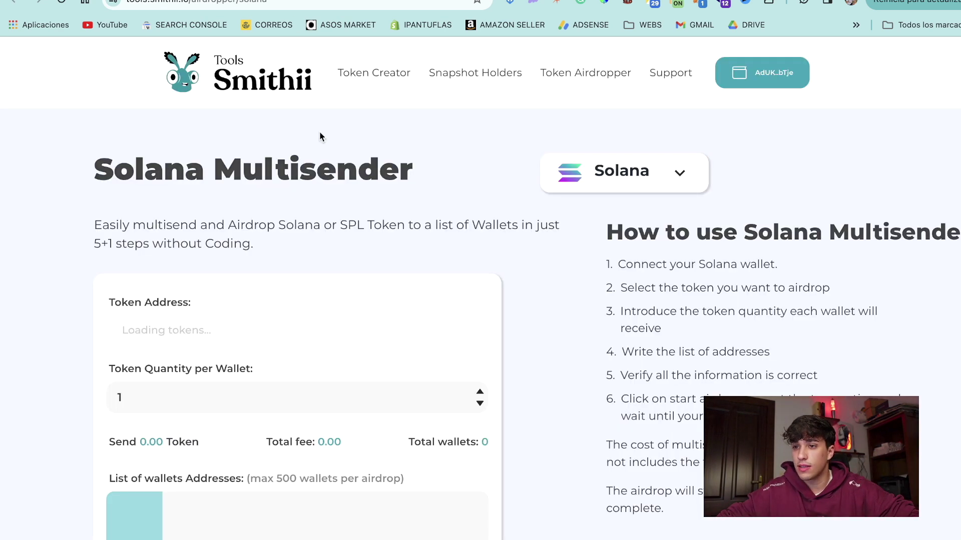
scroll(275, 200, down, 2)
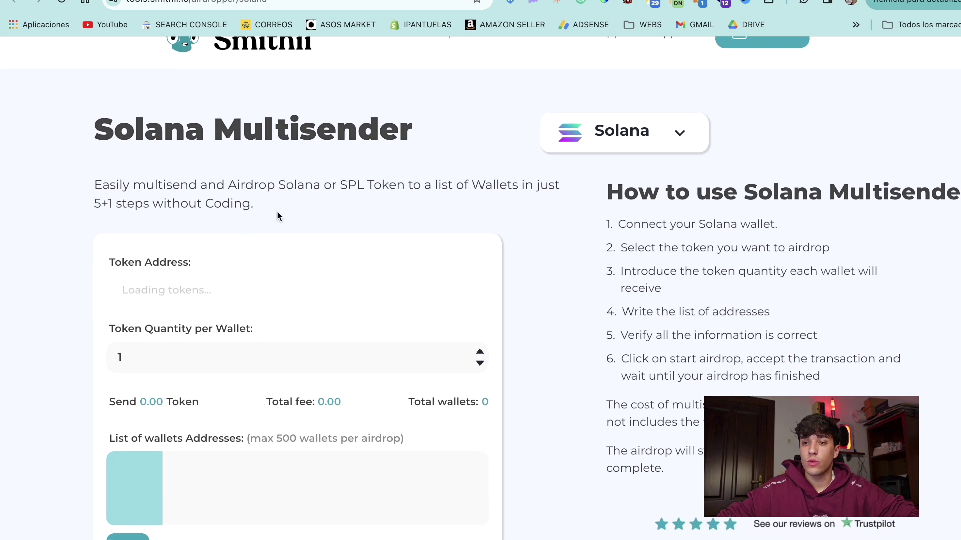
scroll(398, 292, up, 2)
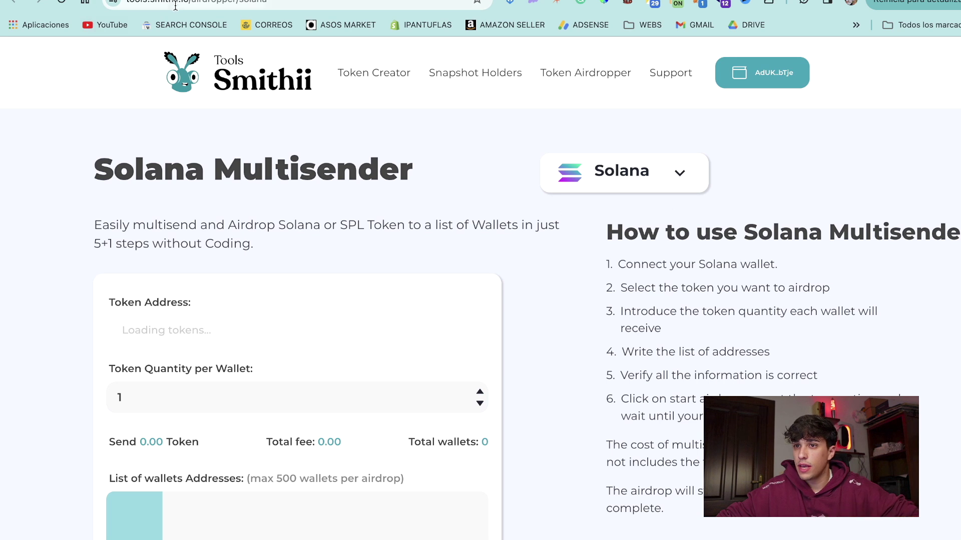
- Check the wallet connection and read the multisender's usage steps and cost note
click(126, 4)
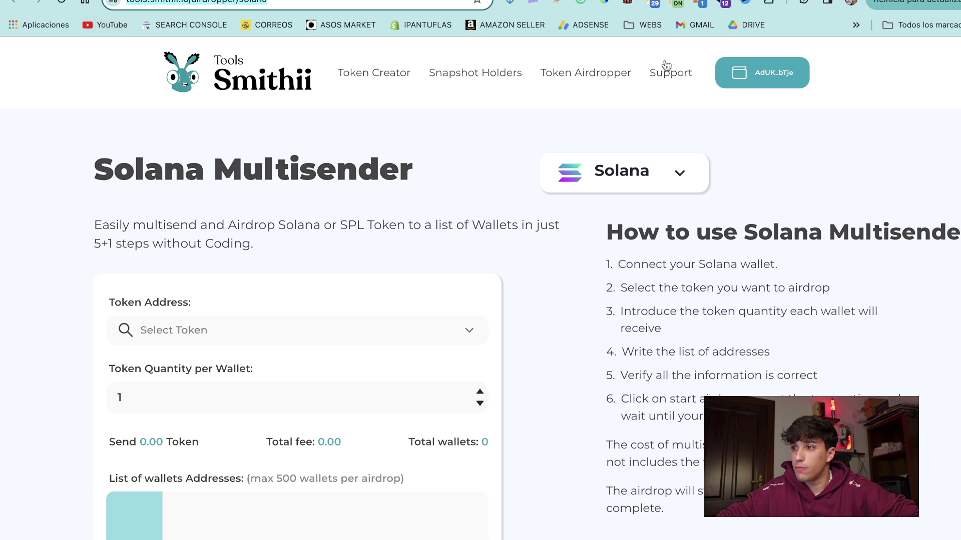
click(740, 83)
click(828, 145)
scroll(607, 304, down, 3)
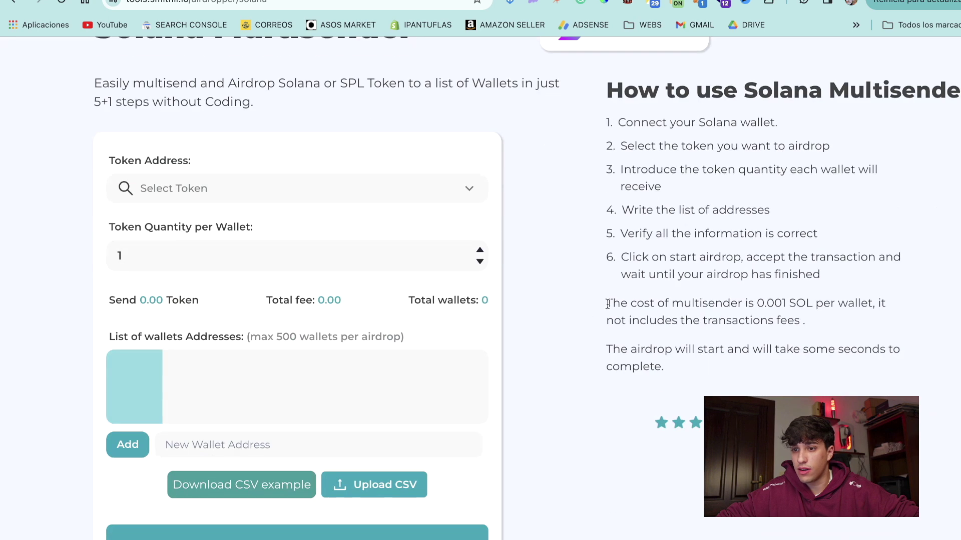
scroll(607, 304, down, 3)
scroll(372, 394, up, 4)
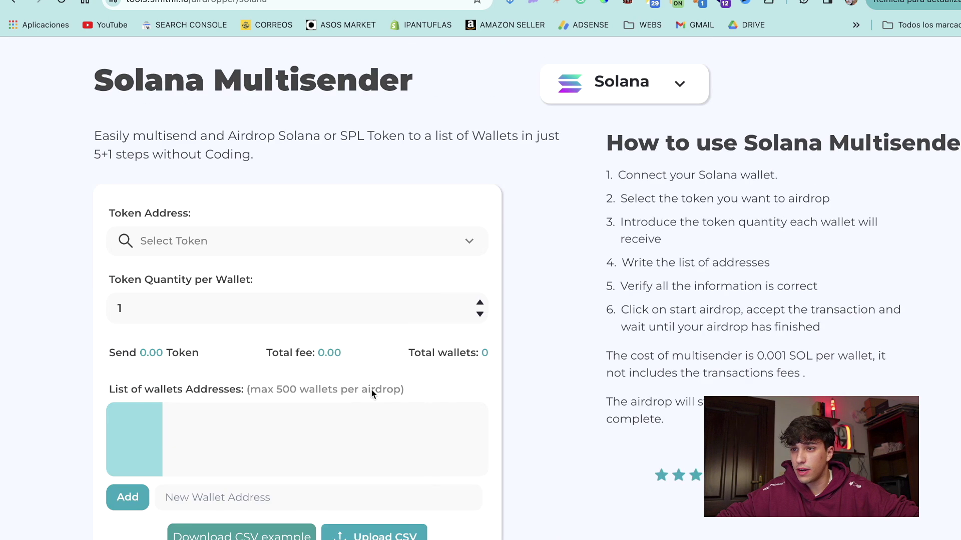
- Browse the wallet's tokens and choose NANA Token as the token for the airdrop
click(174, 250)
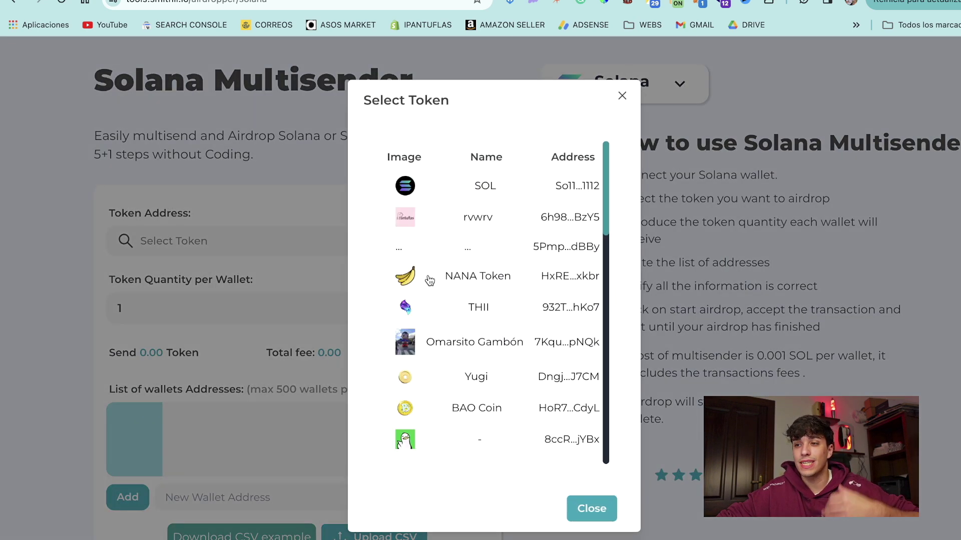
scroll(474, 257, down, 1)
scroll(476, 270, down, 4)
scroll(477, 278, down, 1)
scroll(468, 288, up, 5)
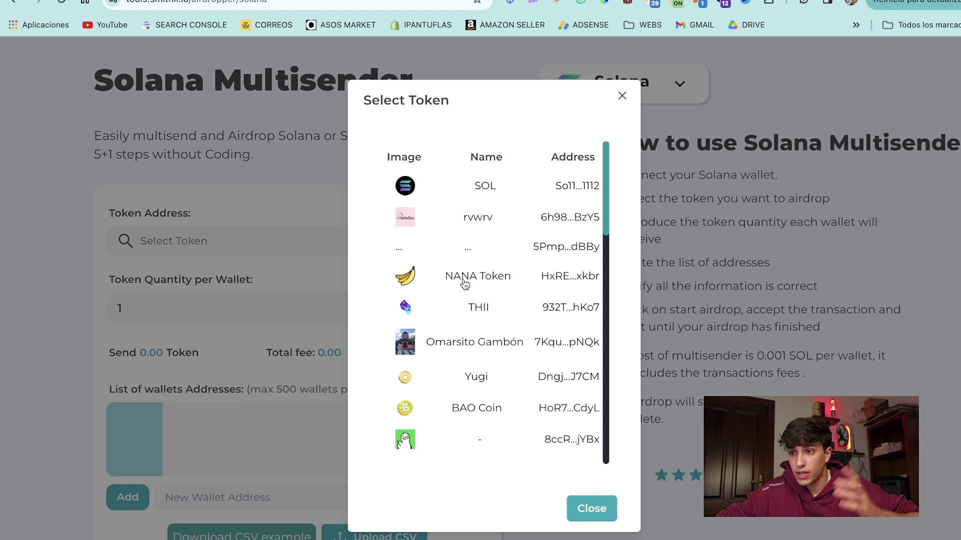
click(465, 284)
- Set the token quantity per wallet to 0.01
click(116, 329)
double_click(113, 327)
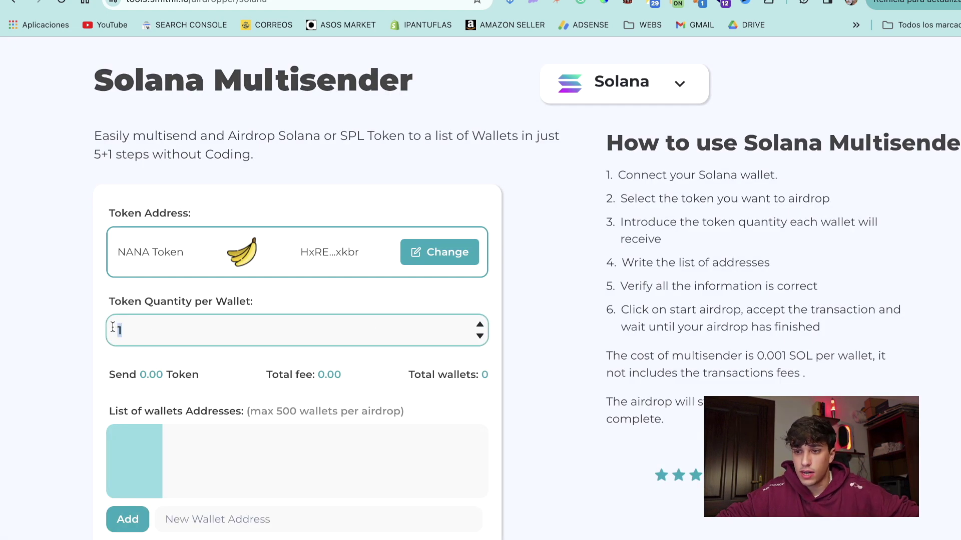
text(0.01)
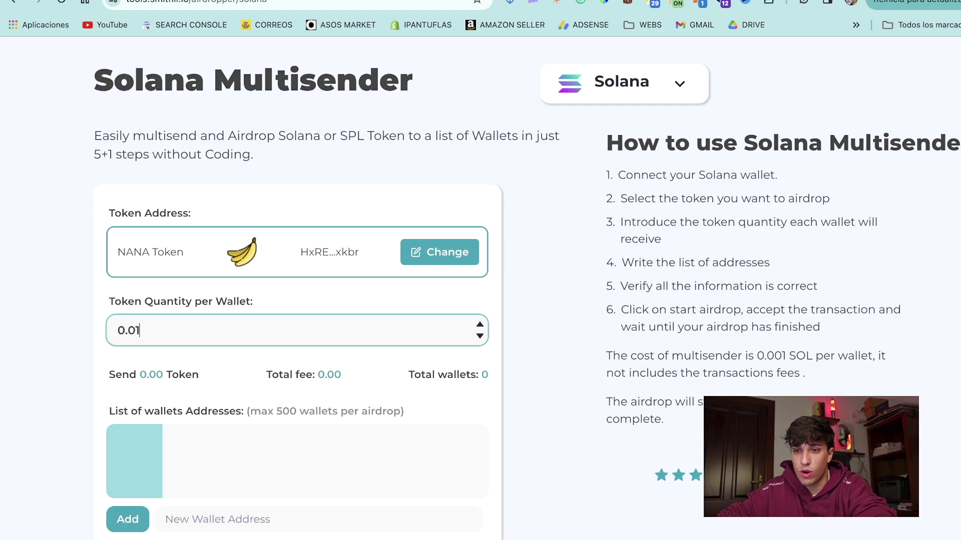
click(513, 362)
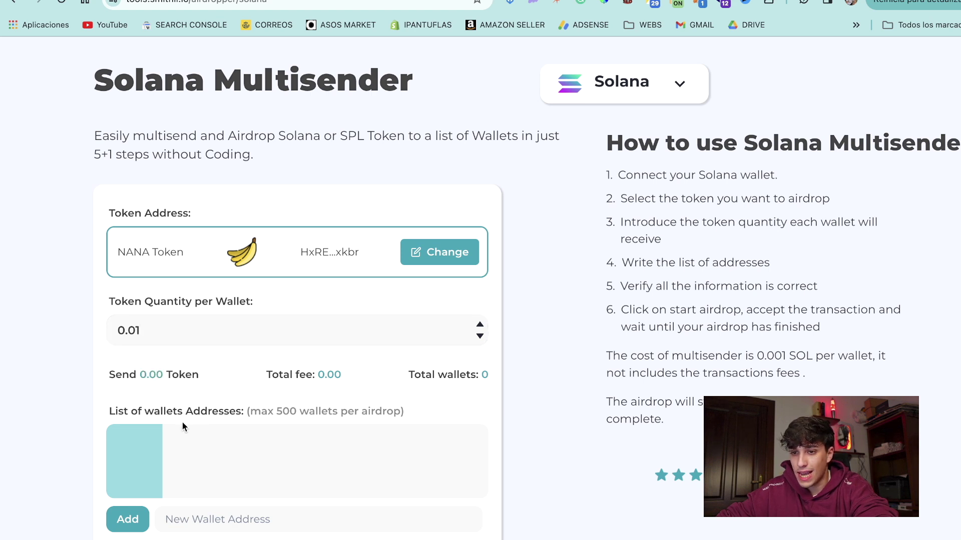
- Add the test entry jwvbrhibjneksmal to the list of wallet addresses
drag(103, 379, 488, 383)
click(388, 435)
click(277, 509)
text(jwvbrhibjneksmal)
key(Return)
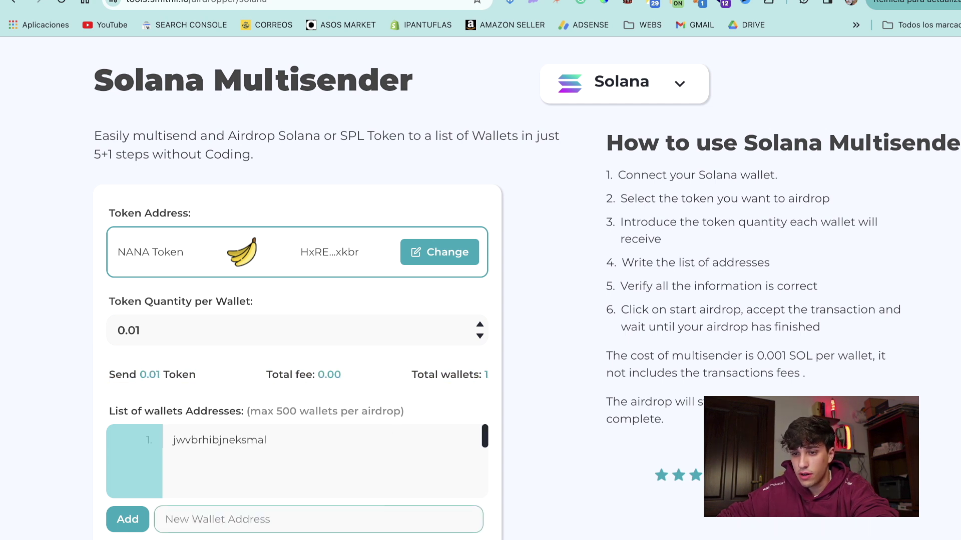
- Check the airdrop summary line and delete the malformed test address from the wallet list
scroll(309, 388, down, 3)
drag(109, 239, 492, 252)
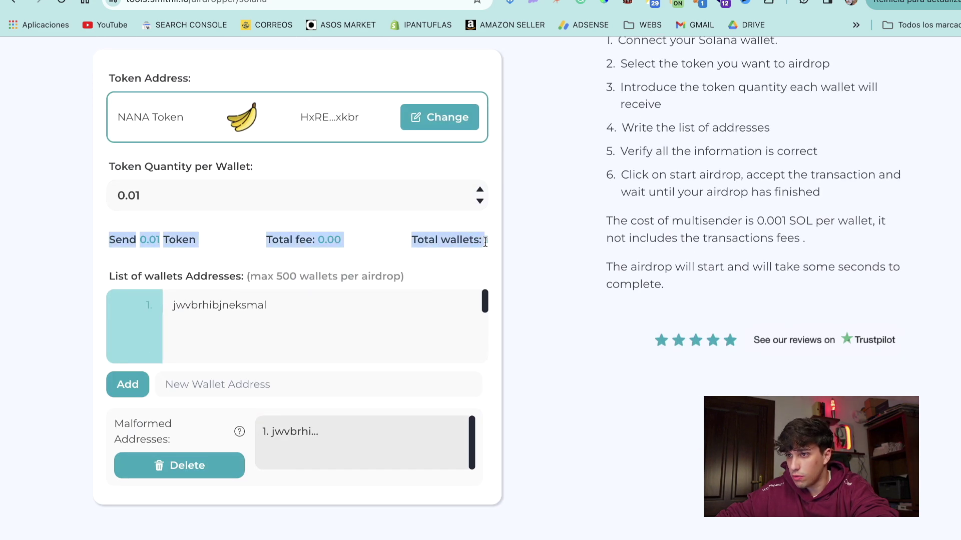
click(409, 267)
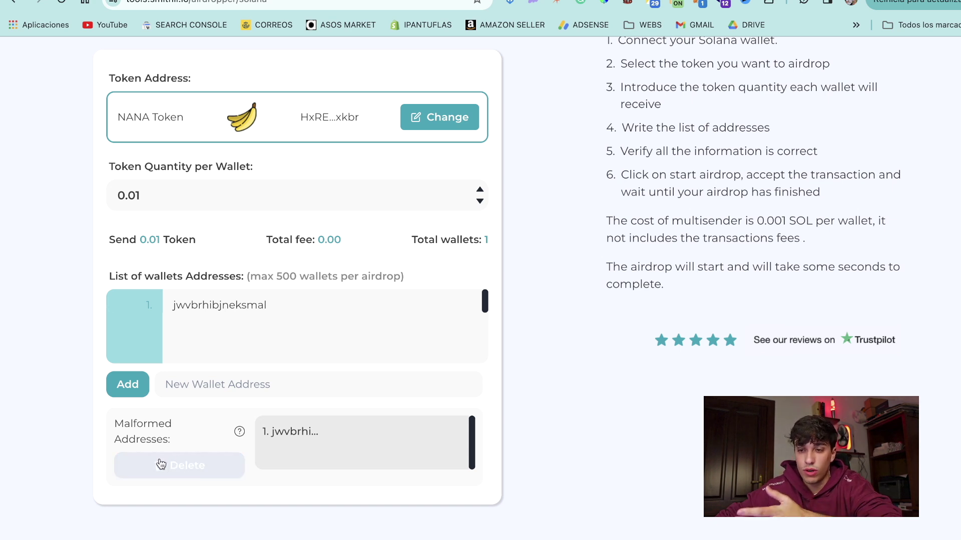
click(190, 468)
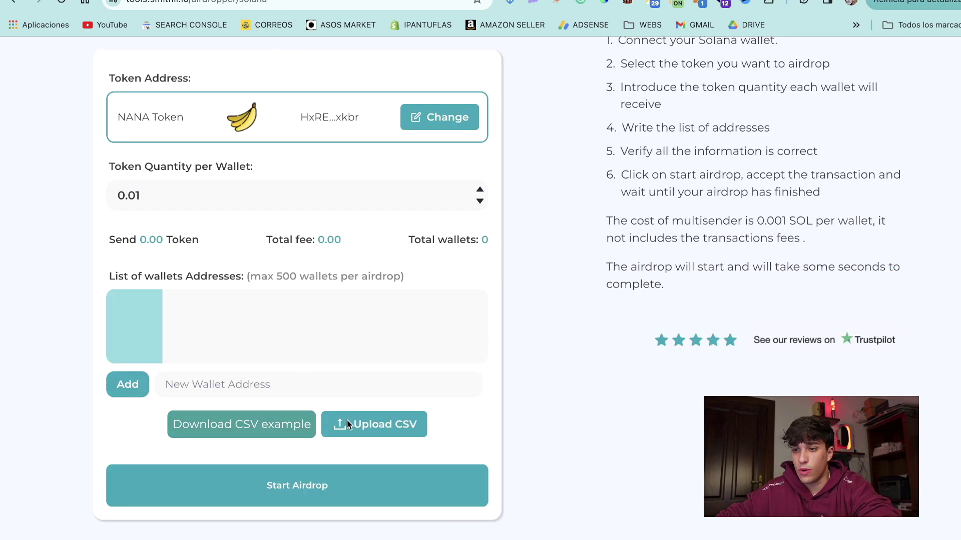
- Upload holder_snapshot.csv from the Descargas folder as the list of wallet addresses
click(348, 424)
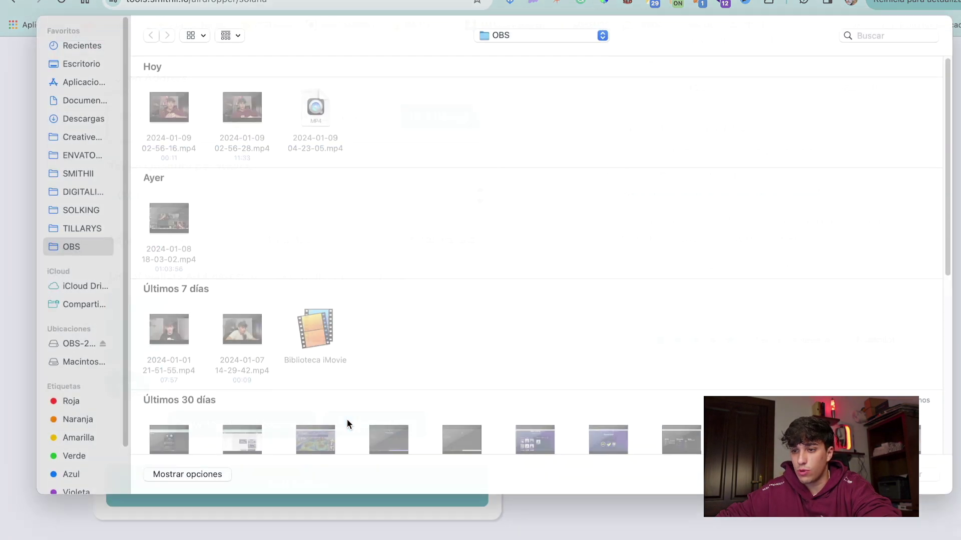
click(81, 75)
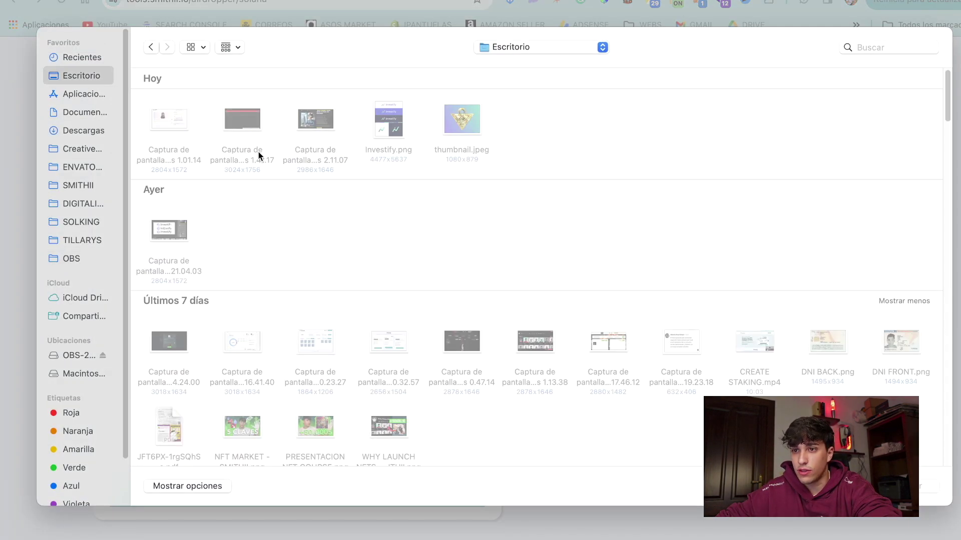
click(94, 132)
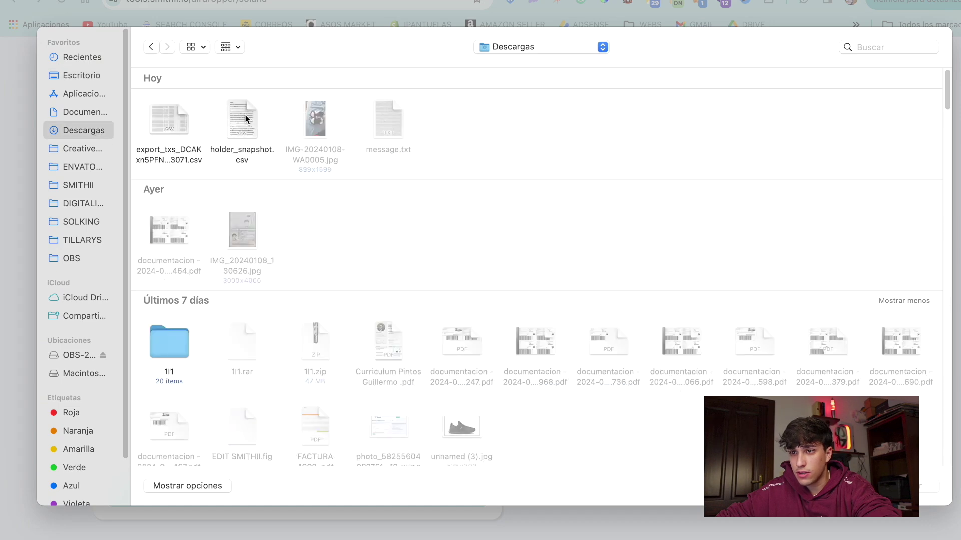
double_click(245, 119)
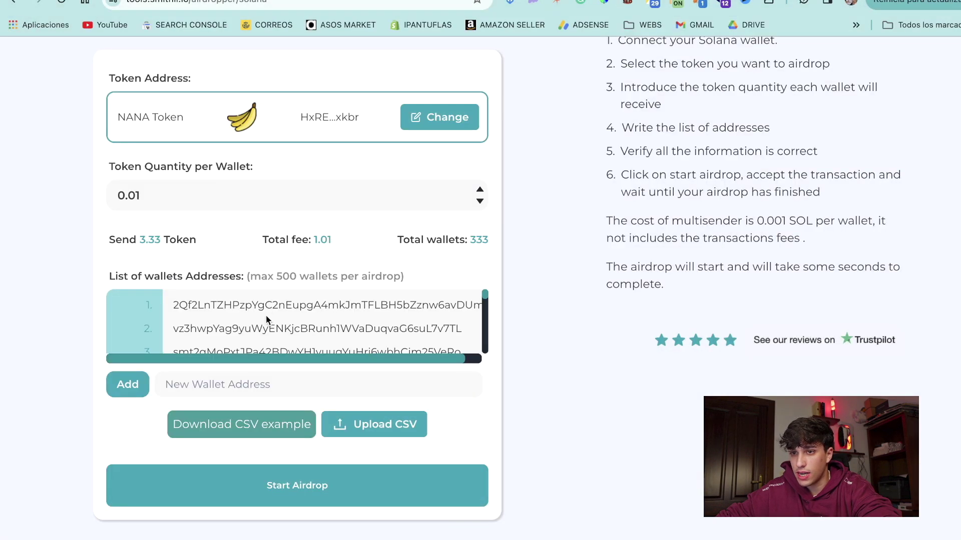
- Compare the airdrop's wallet total with the Tillarys supply on Magic Eden, and check the total fee
scroll(266, 320, down, 2)
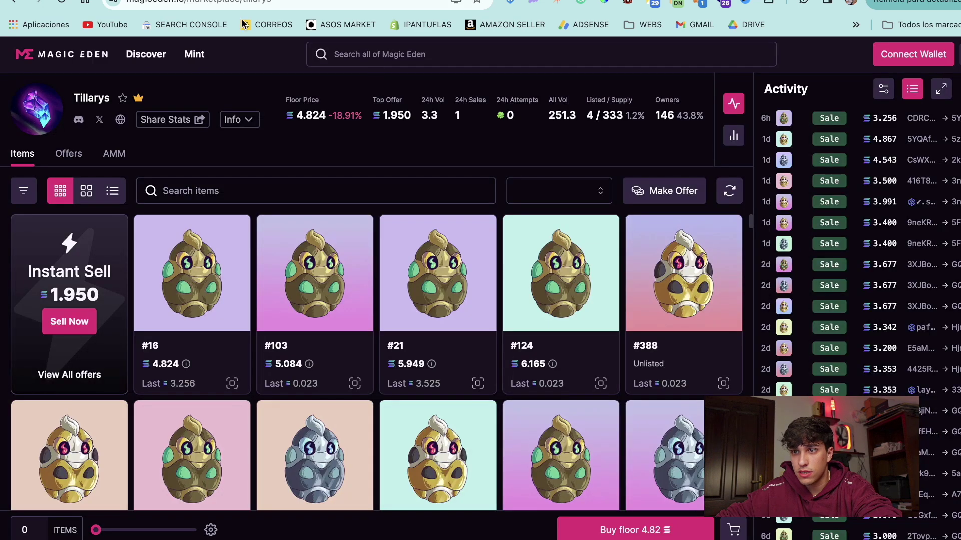
drag(600, 116, 644, 116)
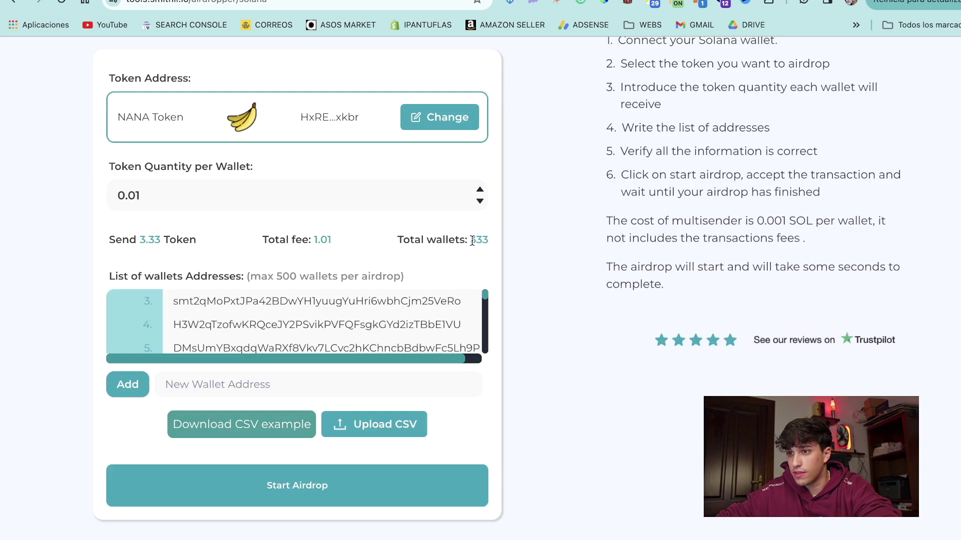
drag(472, 241, 489, 244)
click(497, 256)
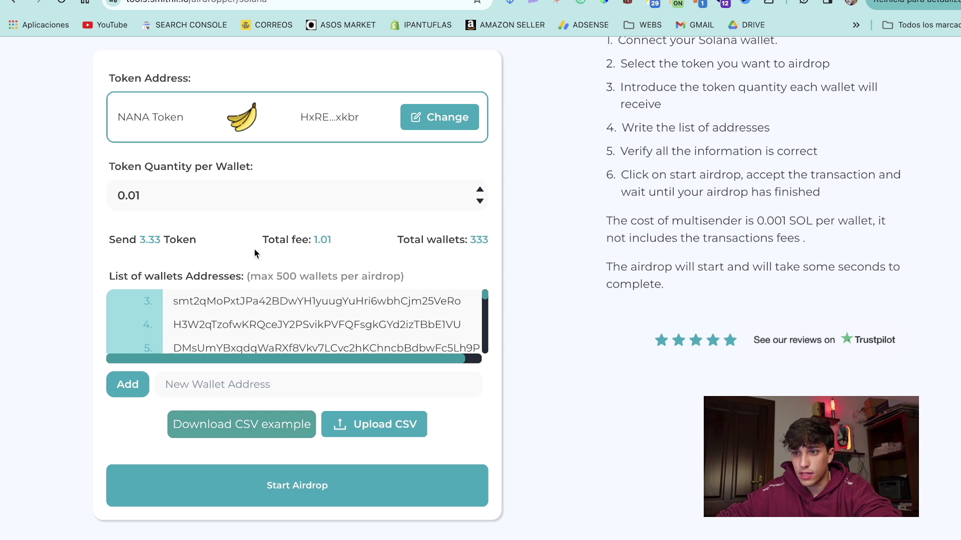
drag(260, 241, 333, 241)
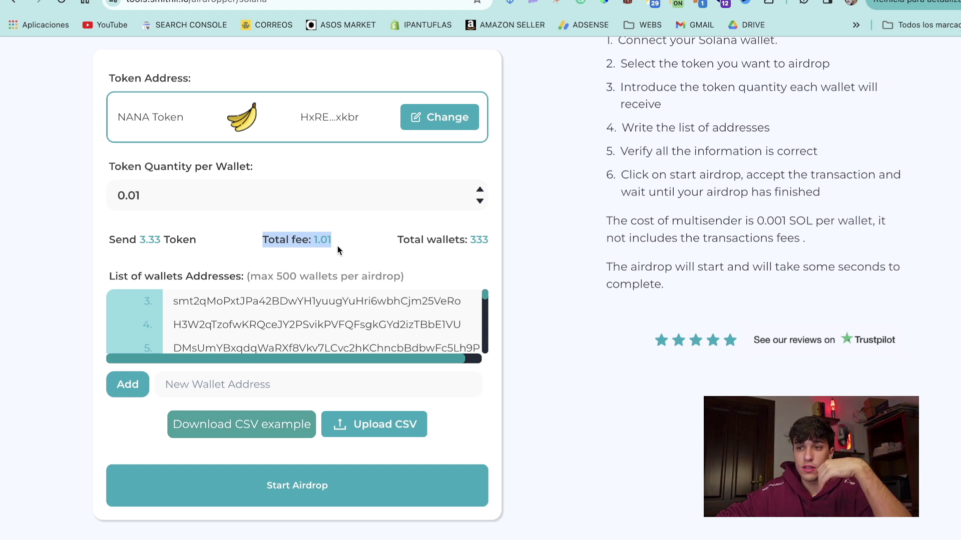
click(334, 239)
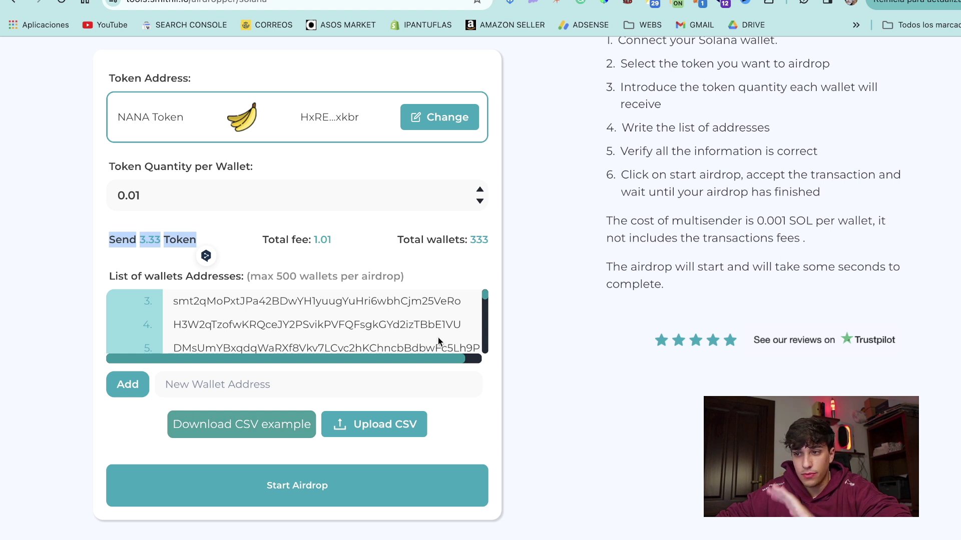
- Look through the uploaded wallet addresses in the airdrop list
click(274, 382)
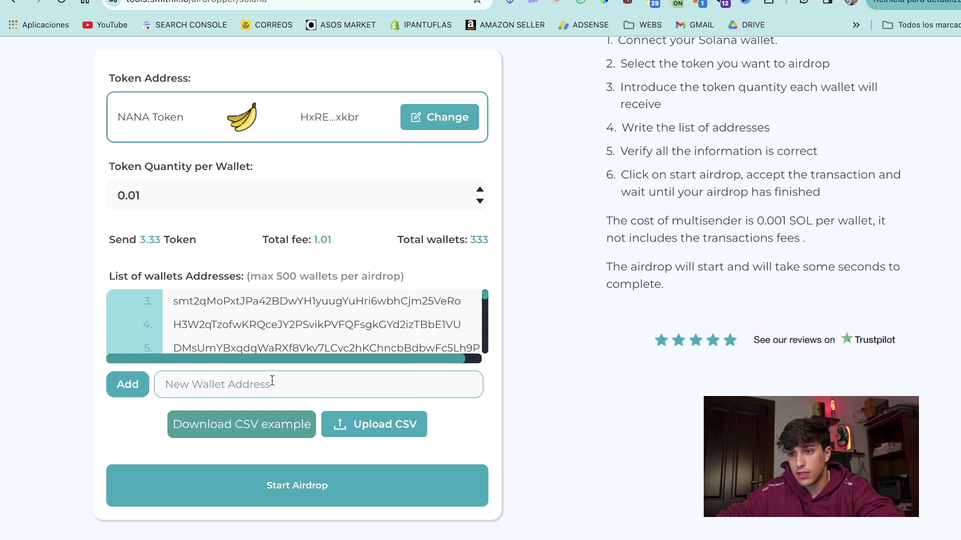
scroll(300, 320, down, 1)
double_click(299, 303)
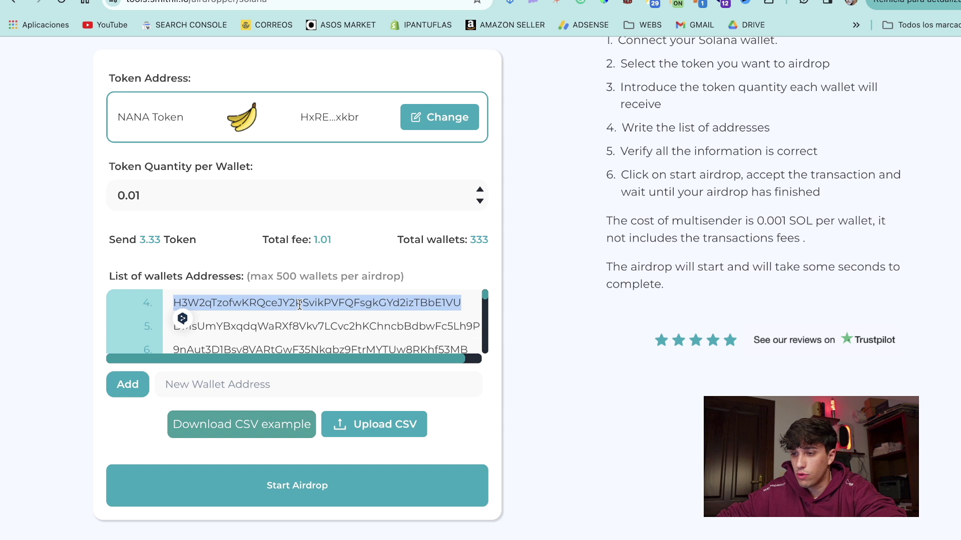
scroll(320, 322, down, 10)
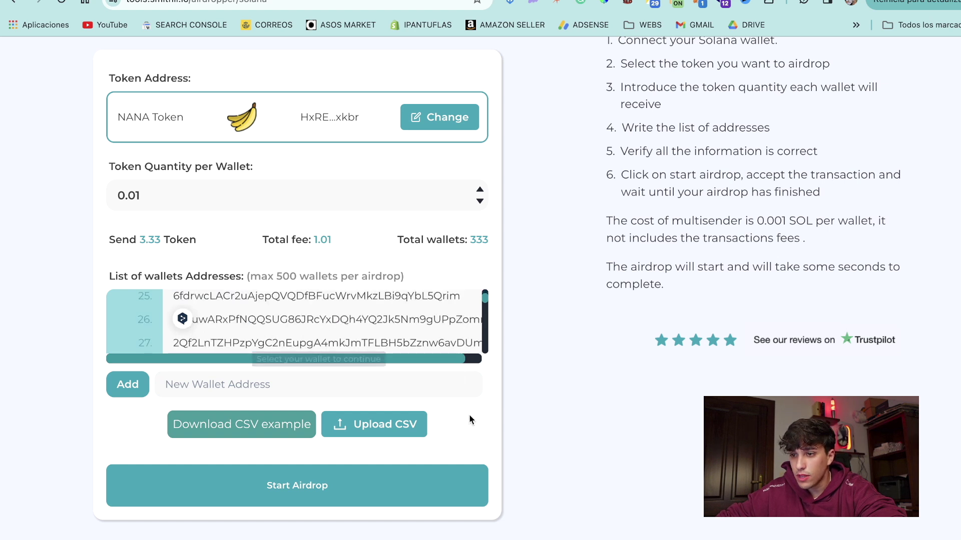
- Start the NANA Token airdrop and approve its transactions in the wallet
click(305, 485)
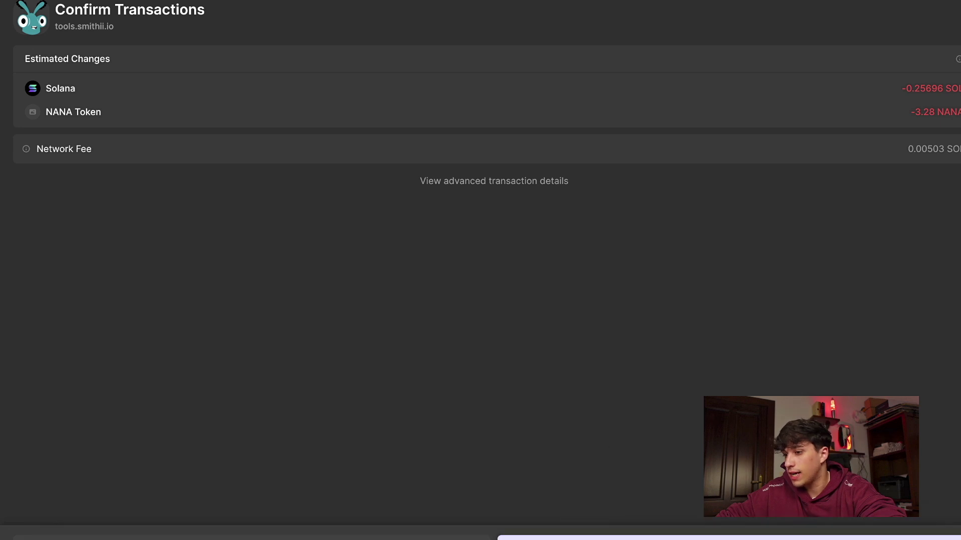
click(622, 539)
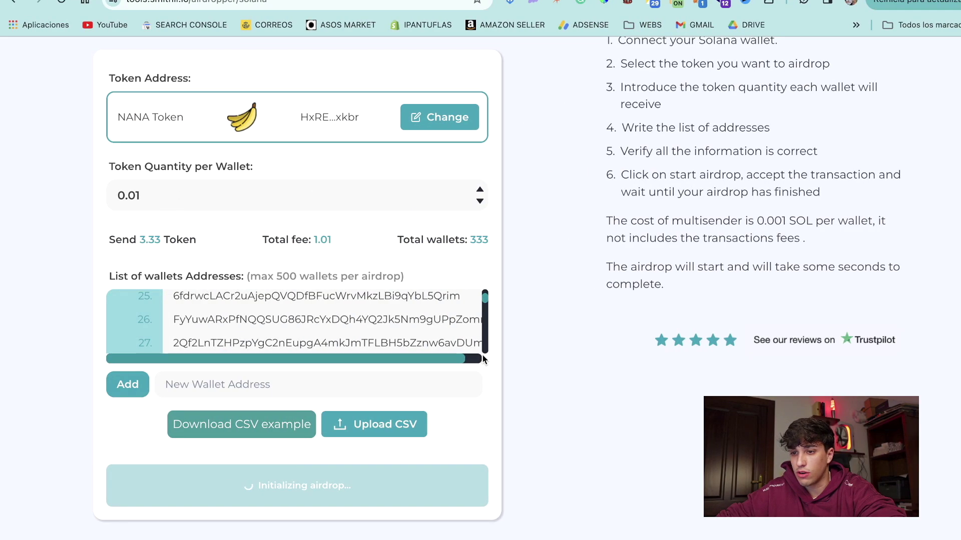
right_click(546, 399)
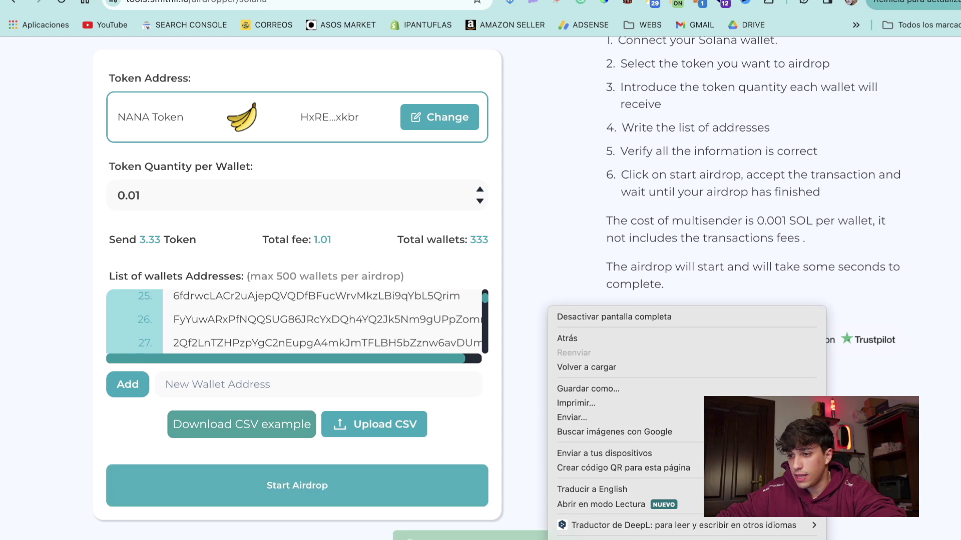
click(497, 506)
- Open the wallet's recent activity and examine the status of the airdrop transactions
scroll(497, 505, down, 1)
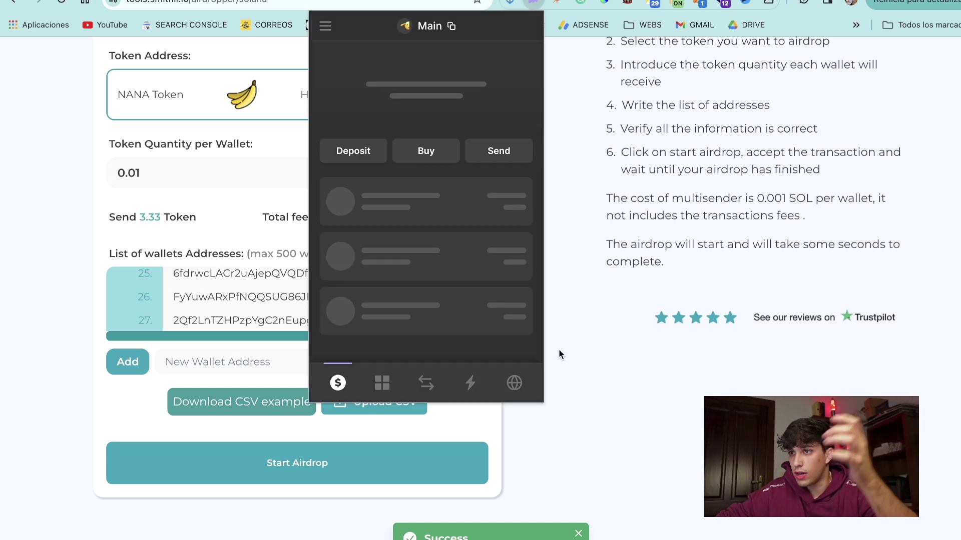
click(470, 383)
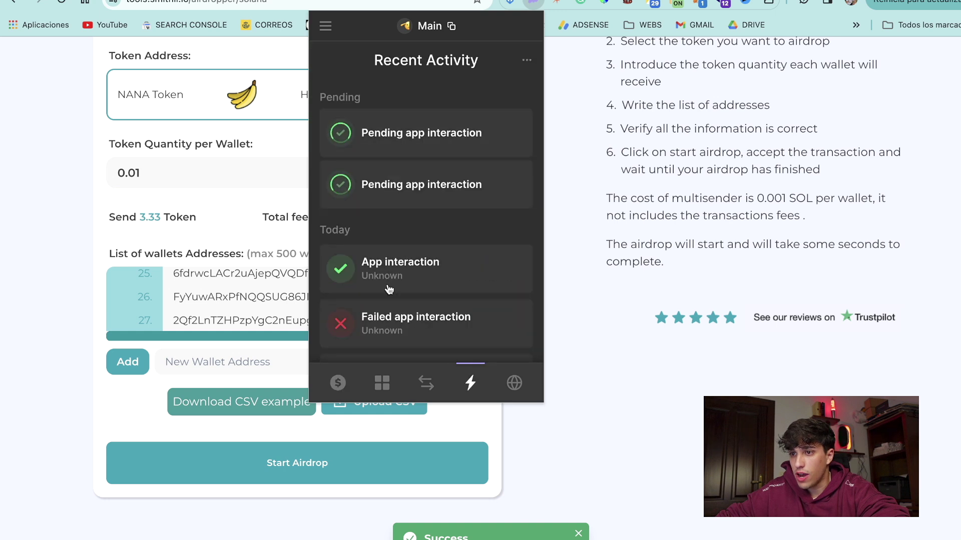
scroll(385, 268, down, 4)
scroll(405, 195, down, 5)
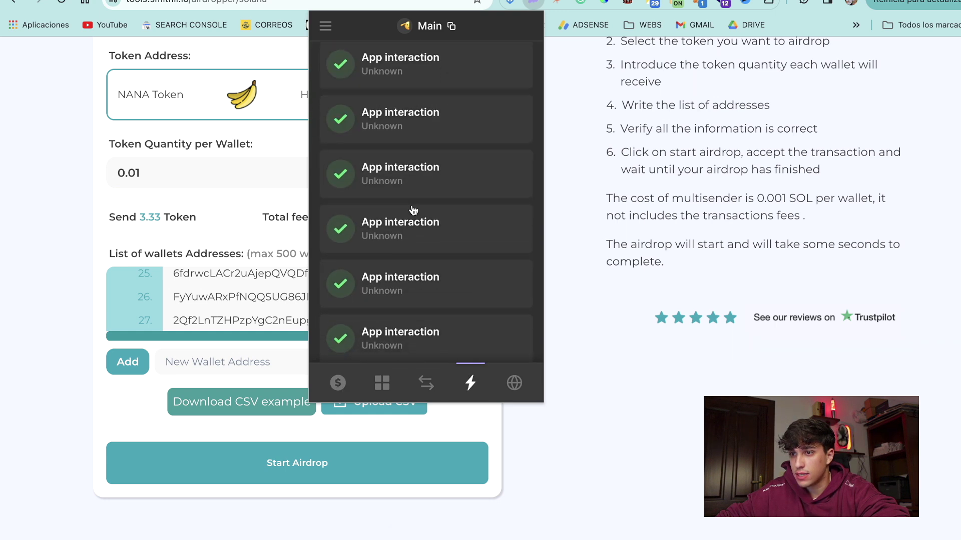